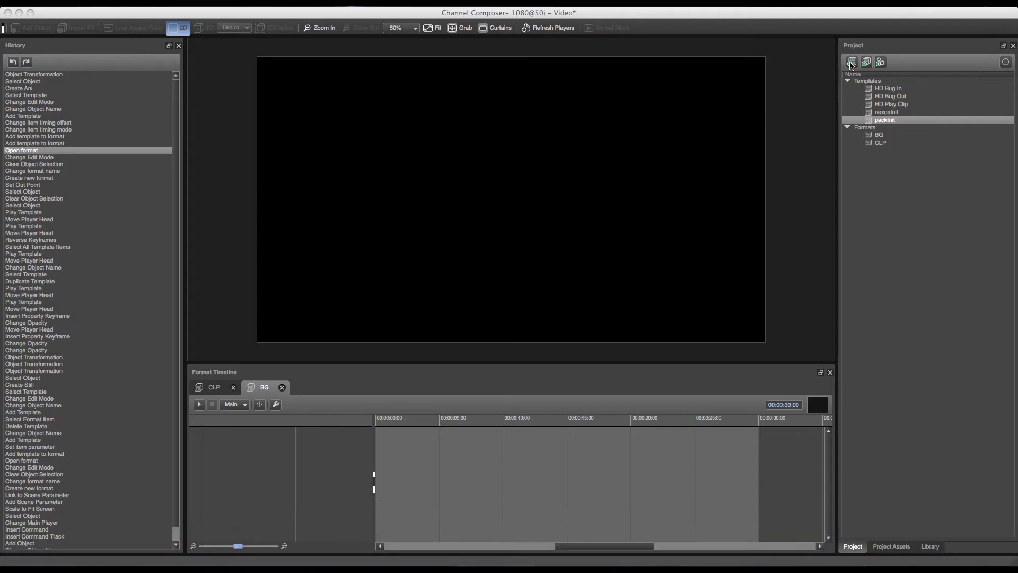
Rename the newly added template to 'HD Animation In' and open it in the template editor
left_click(851, 65)
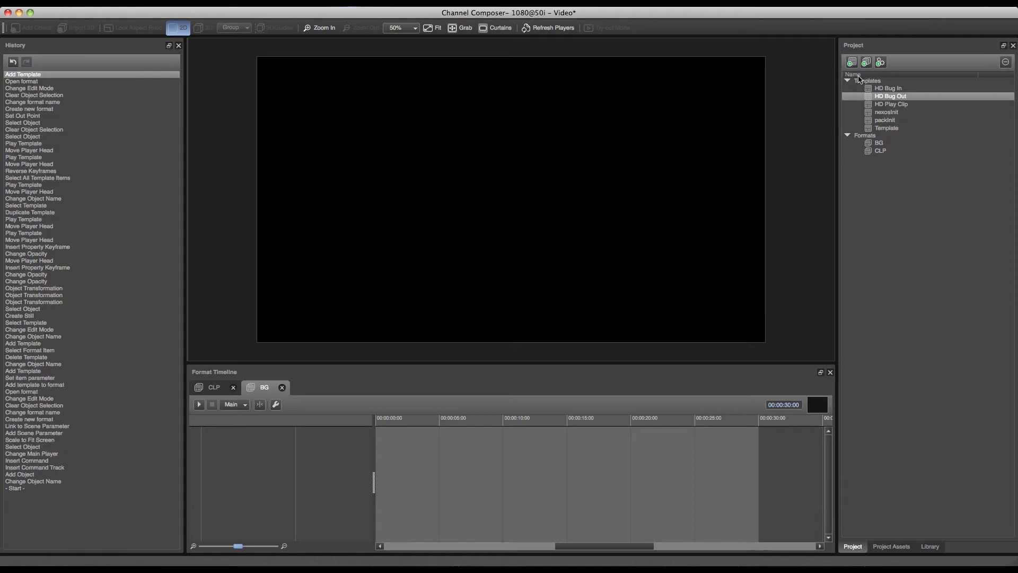
right_click(896, 128)
left_click(906, 128)
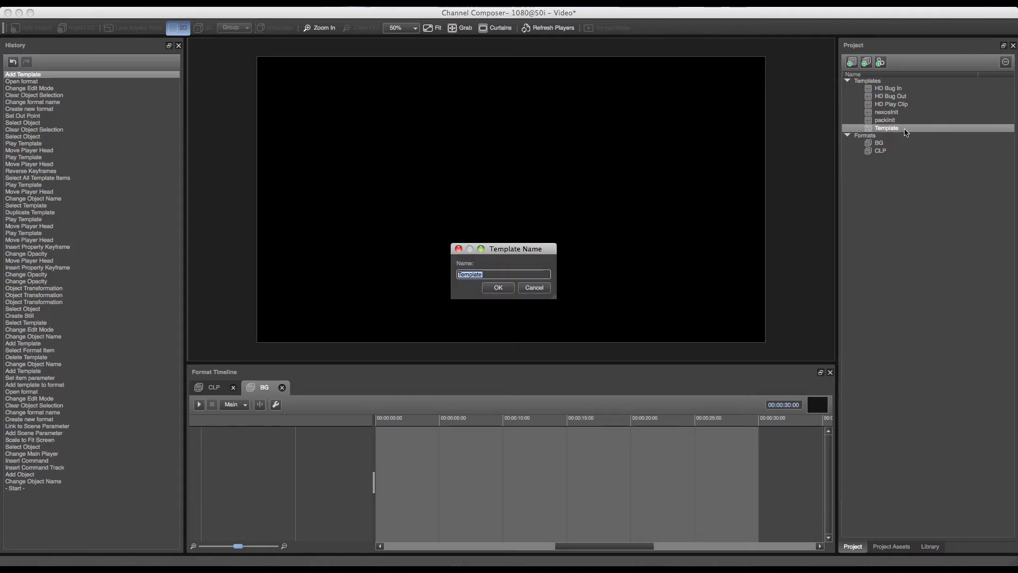
type("HD Ani")
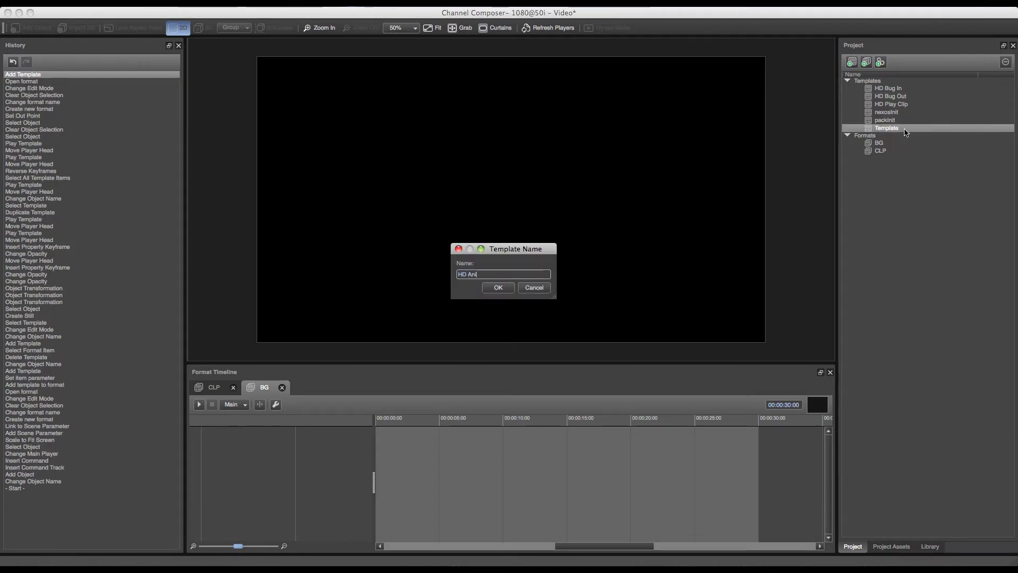
type("mation In")
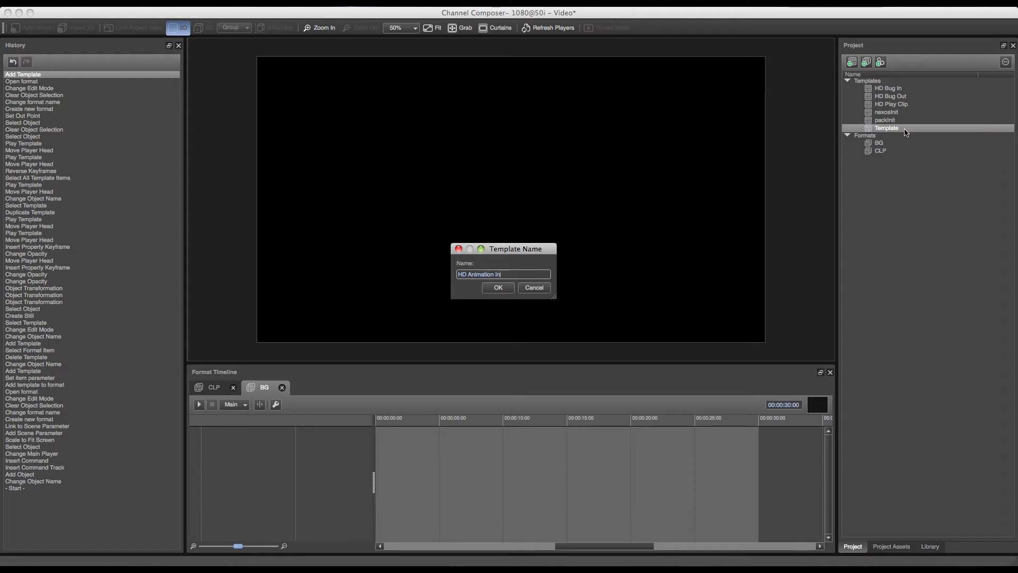
key("Return")
double_click(895, 89)
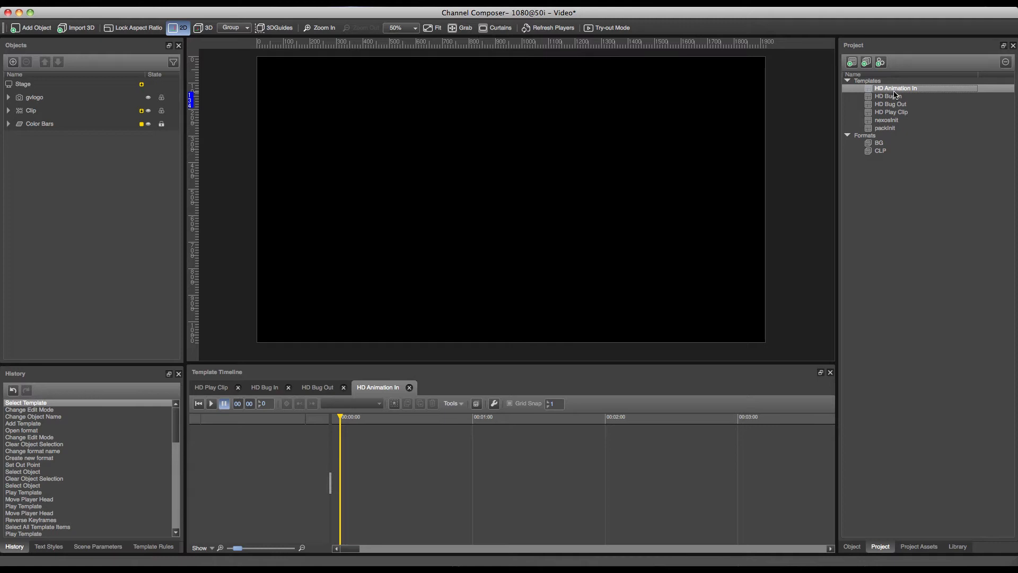
Drop boxbug.ani from the Animation assets onto the HD Animation In stage and test-play it in try-out
left_click(903, 546)
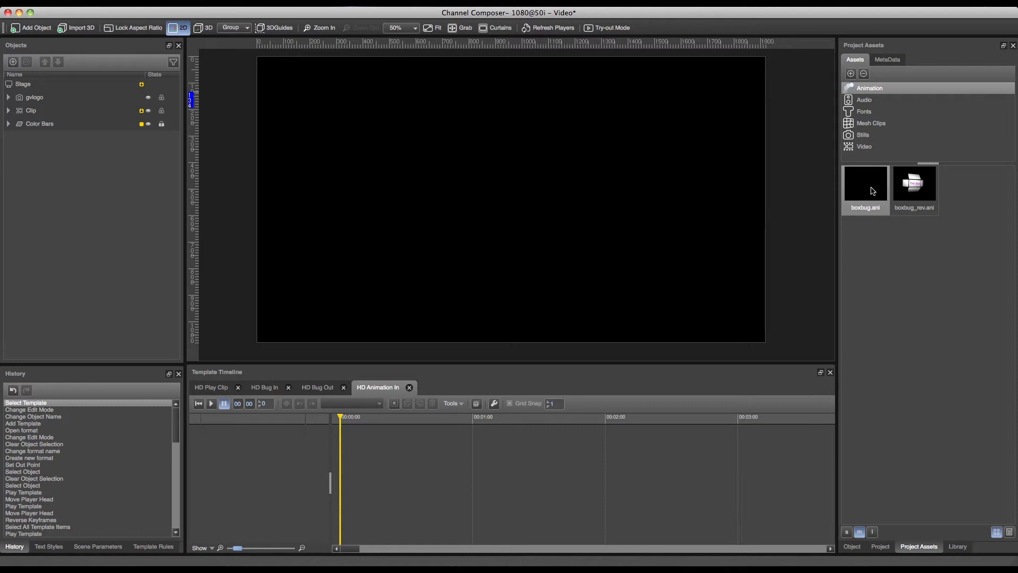
left_click_drag(873, 191, 459, 175)
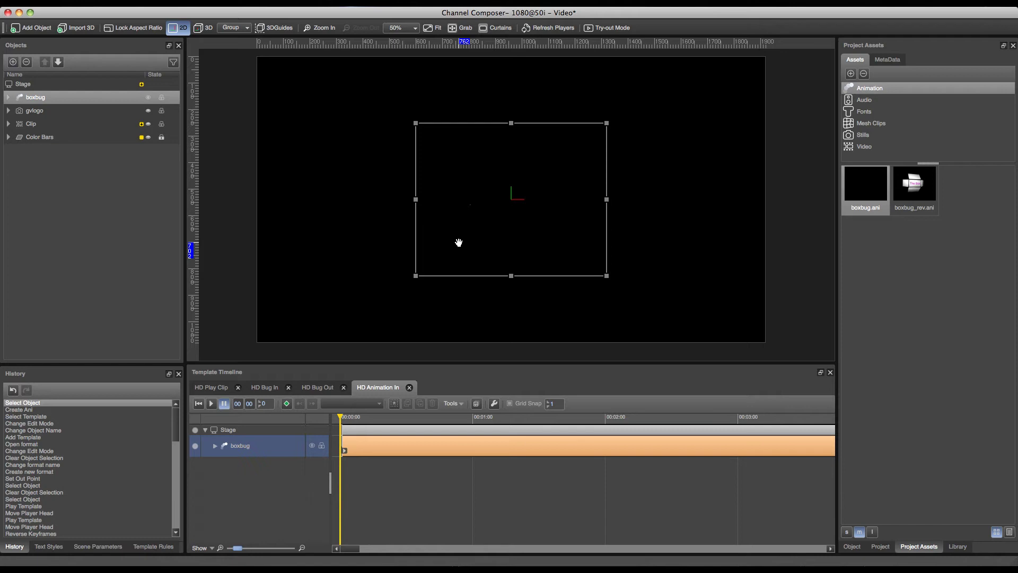
left_click(610, 28)
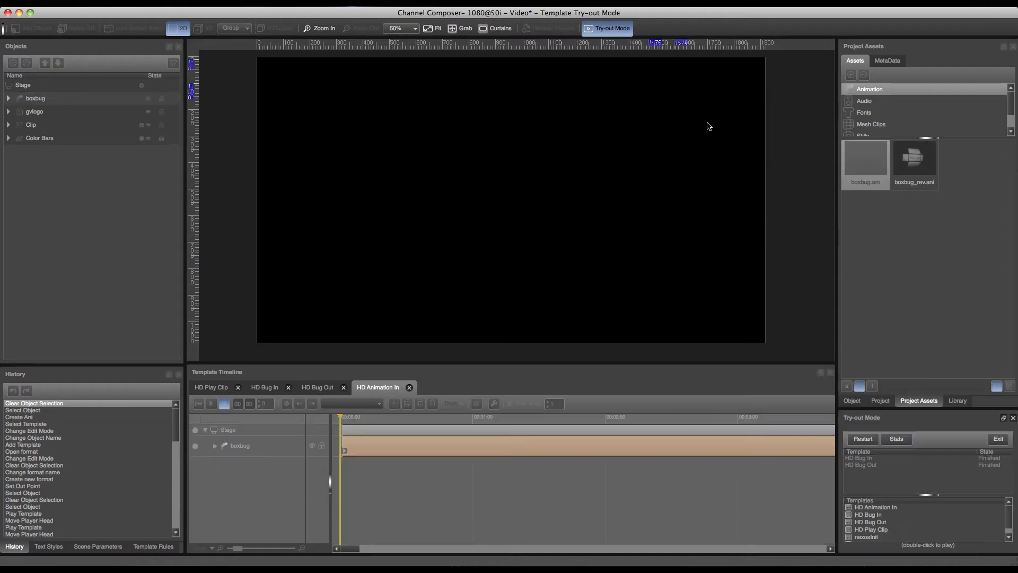
double_click(890, 508)
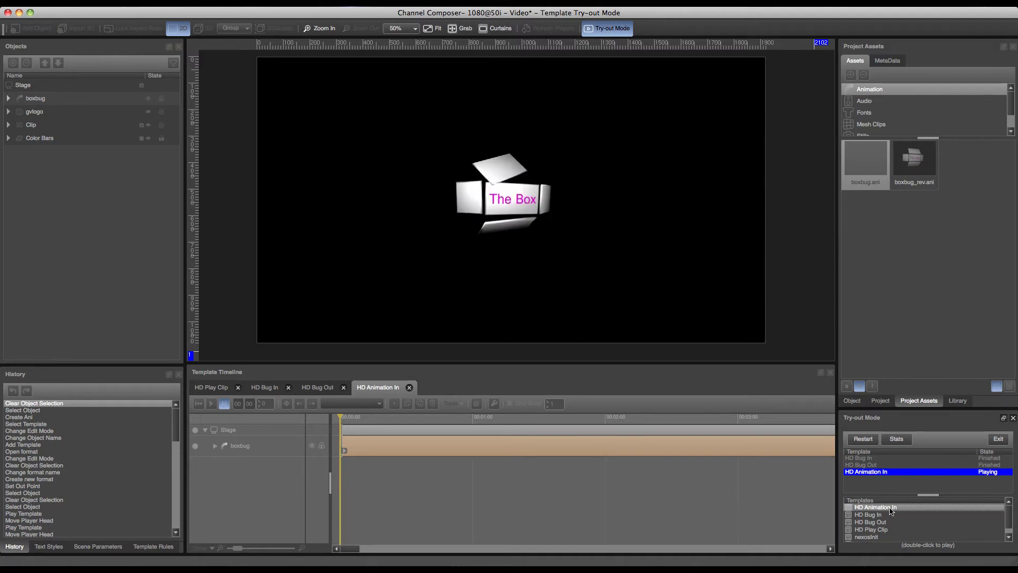
key("Escape")
left_click(524, 216)
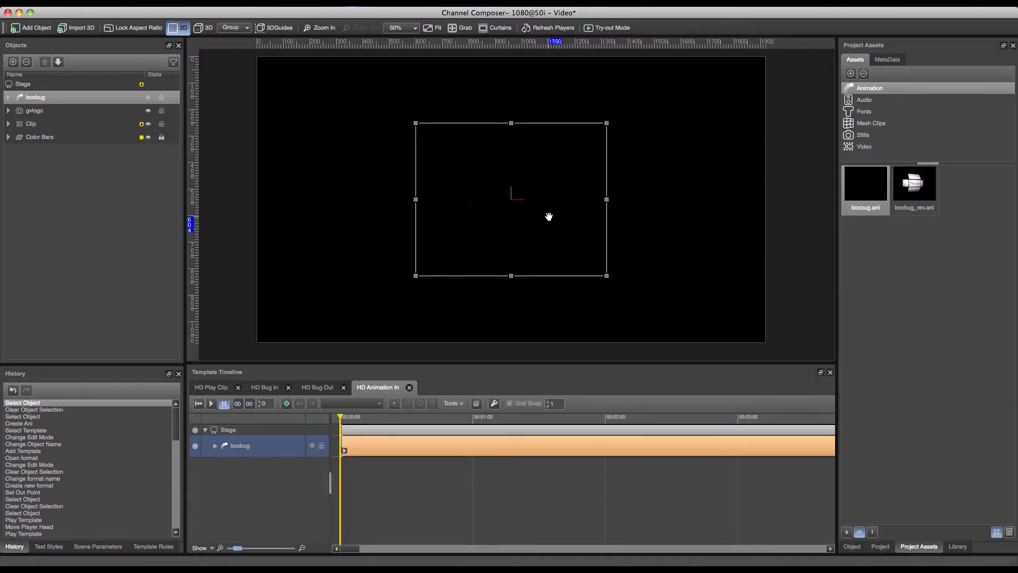
Move the boxbug animation to the upper-left of the stage and scale its frame down
left_click_drag(504, 218, 351, 160)
left_click_drag(448, 213, 359, 171)
left_click_drag(335, 124, 351, 131)
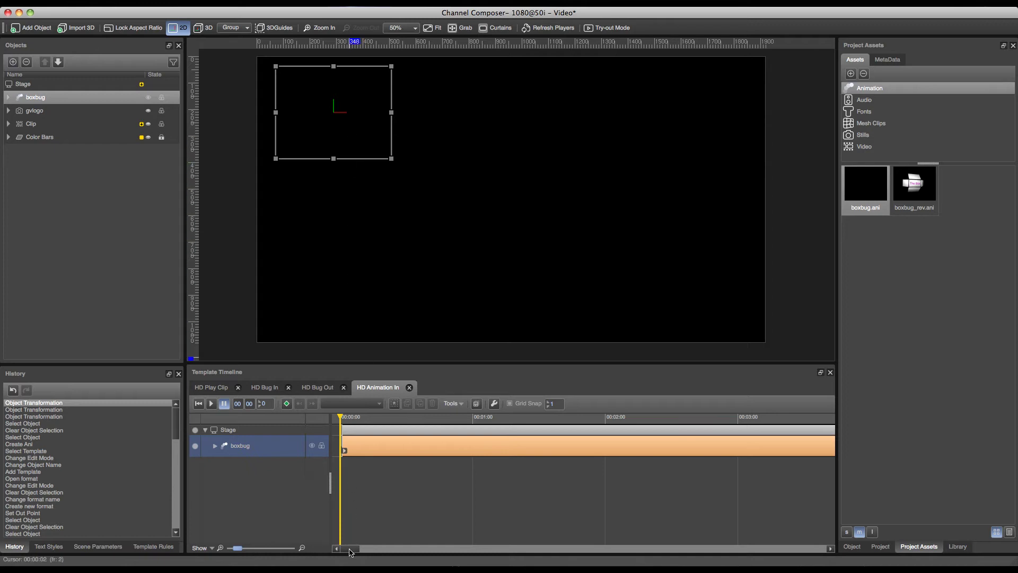
left_click_drag(350, 551, 372, 551)
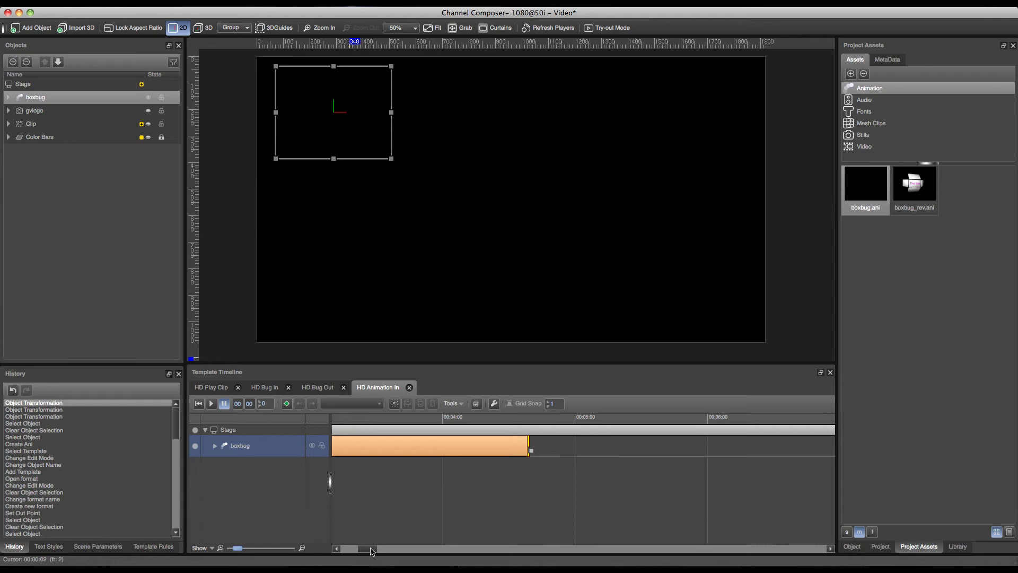
Disable the boxbug clip's out point so its bar runs the full HD Animation In timeline
right_click(520, 449)
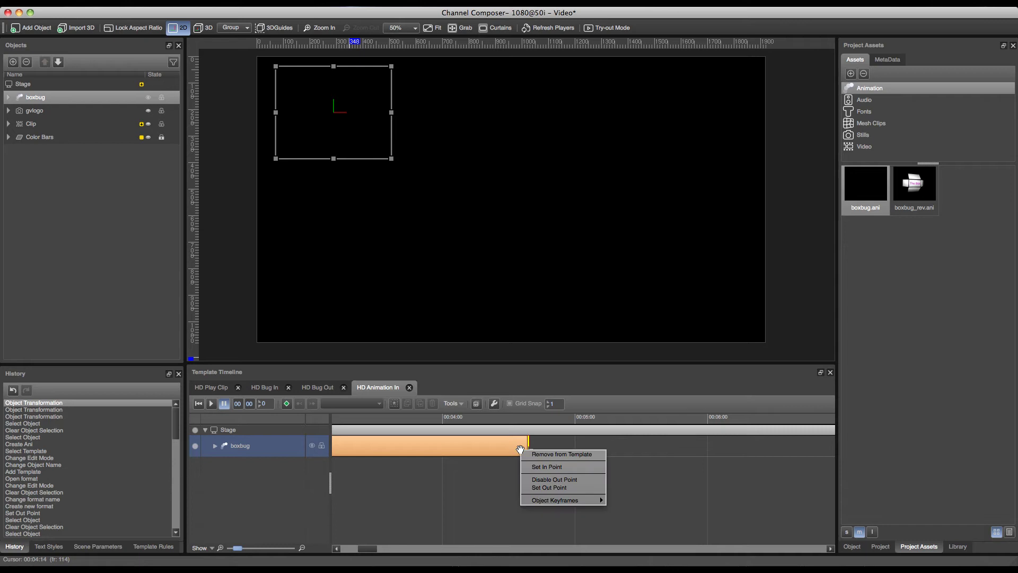
left_click(563, 480)
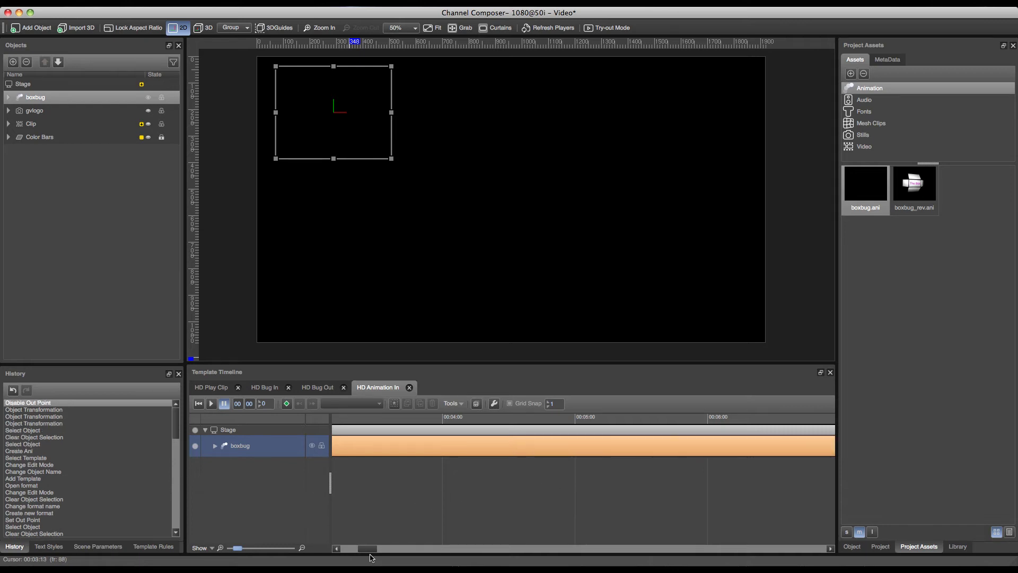
left_click_drag(364, 549, 337, 549)
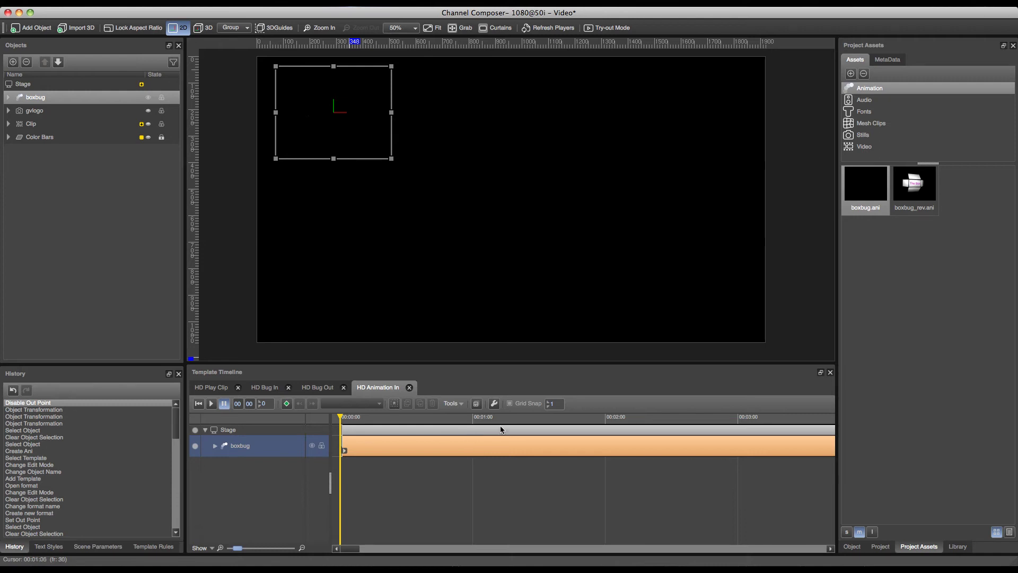
Duplicate HD Animation In and change the copy's name ending from 'In' to 'Out'
left_click(476, 404)
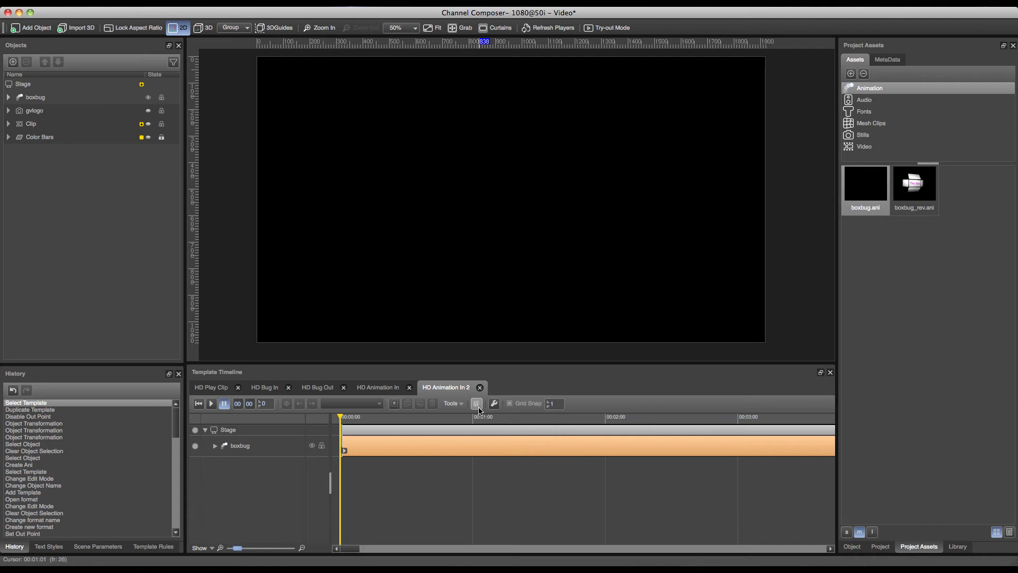
double_click(455, 388)
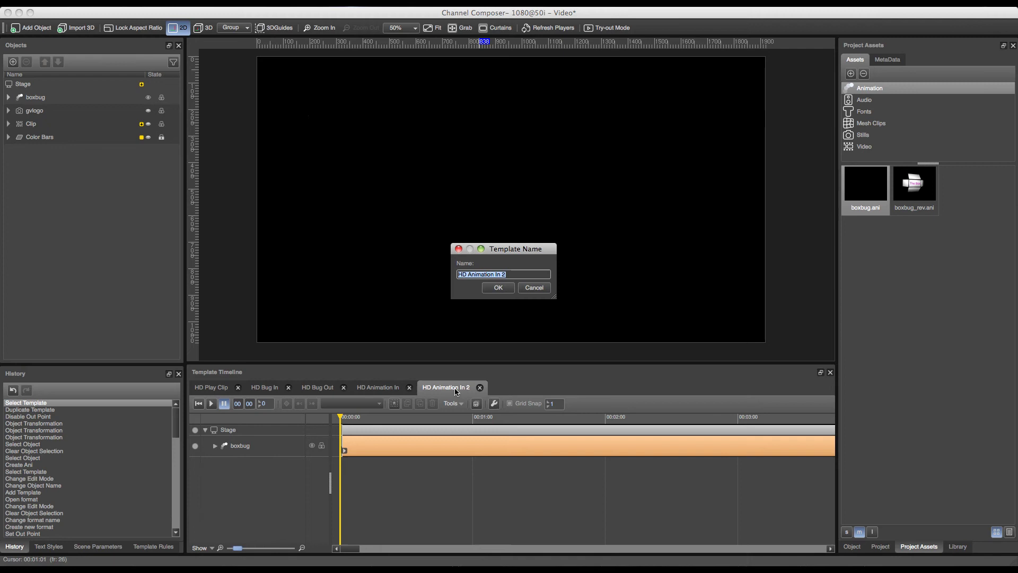
key("BackSpace")
key("BackSpace")
key("BackSpace")
type("Out")
key("Return")
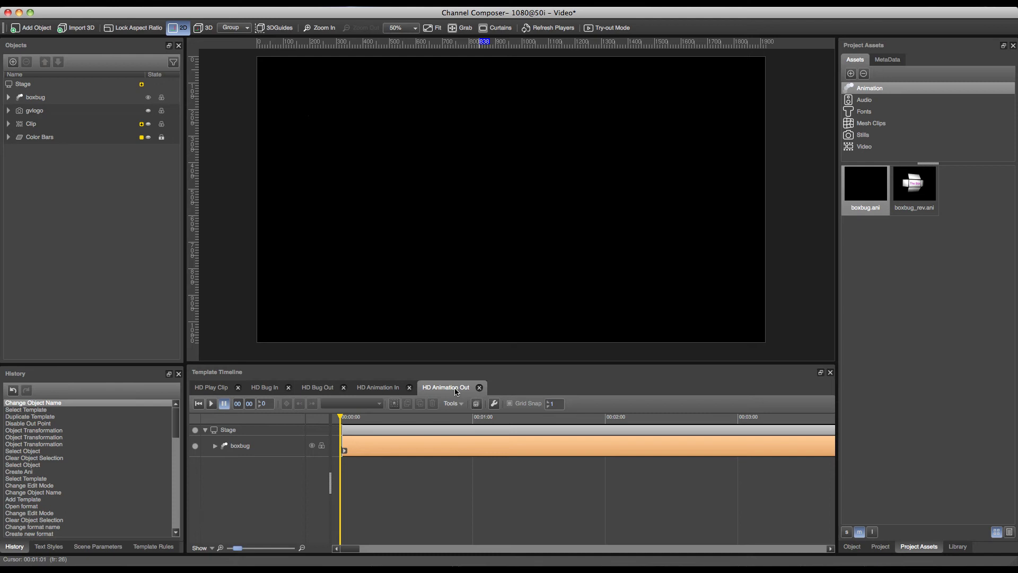
Set the boxbug object's Ani Player File to boxbug_rev.ani
left_click(260, 455)
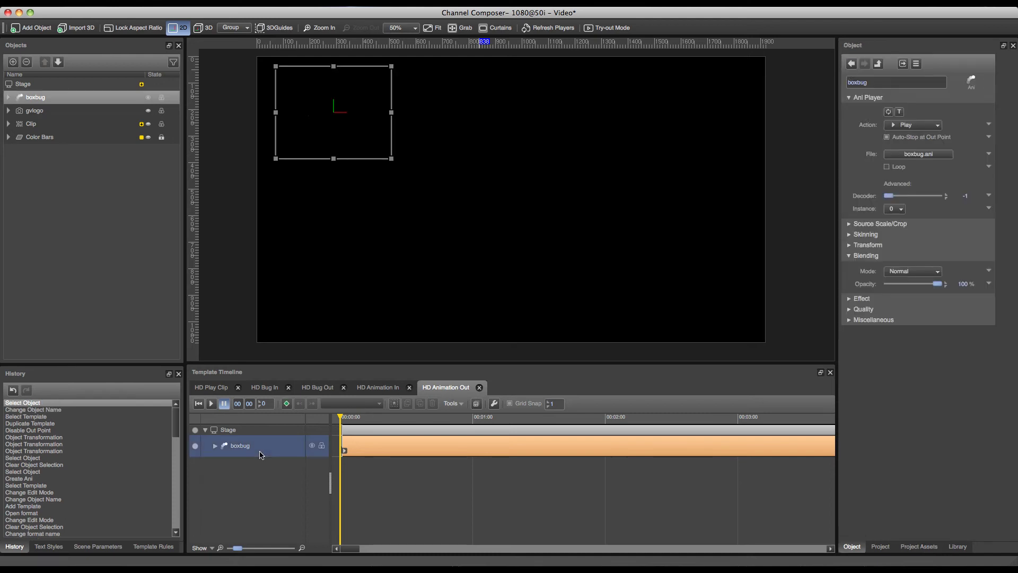
left_click(925, 155)
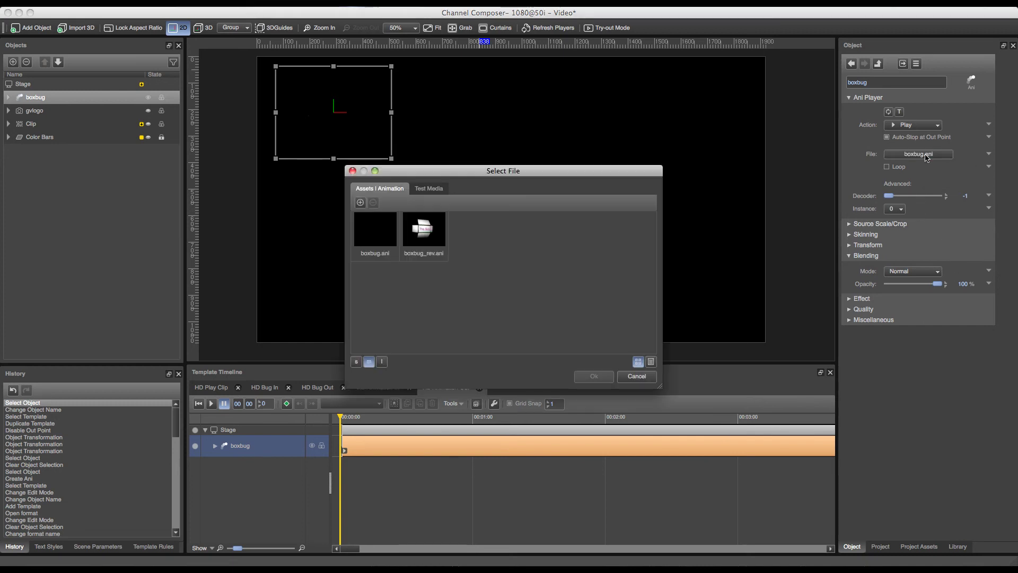
left_click(431, 234)
left_click(594, 376)
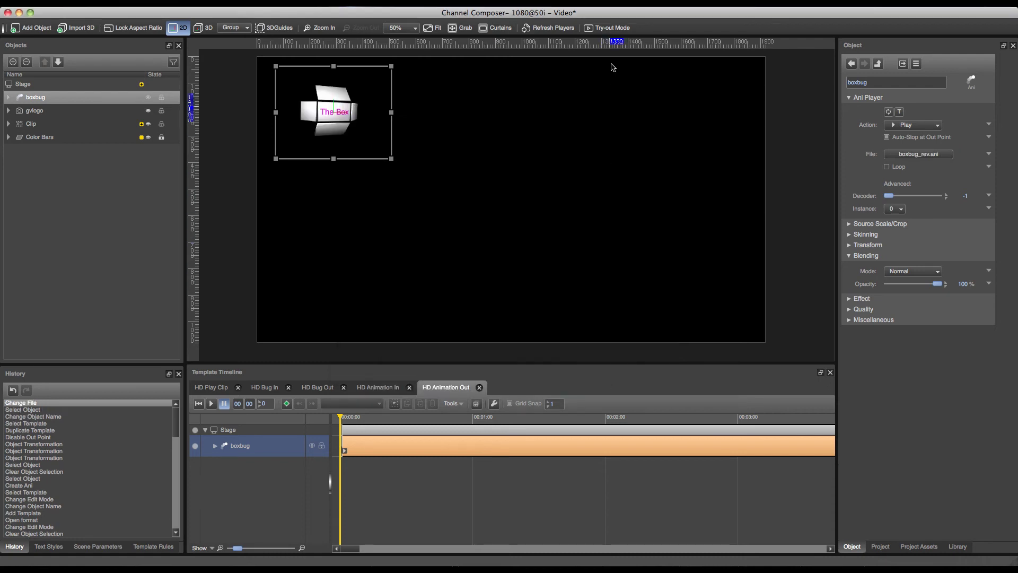
In Try-out Mode, play HD Animation In followed by HD Animation Out
left_click(609, 28)
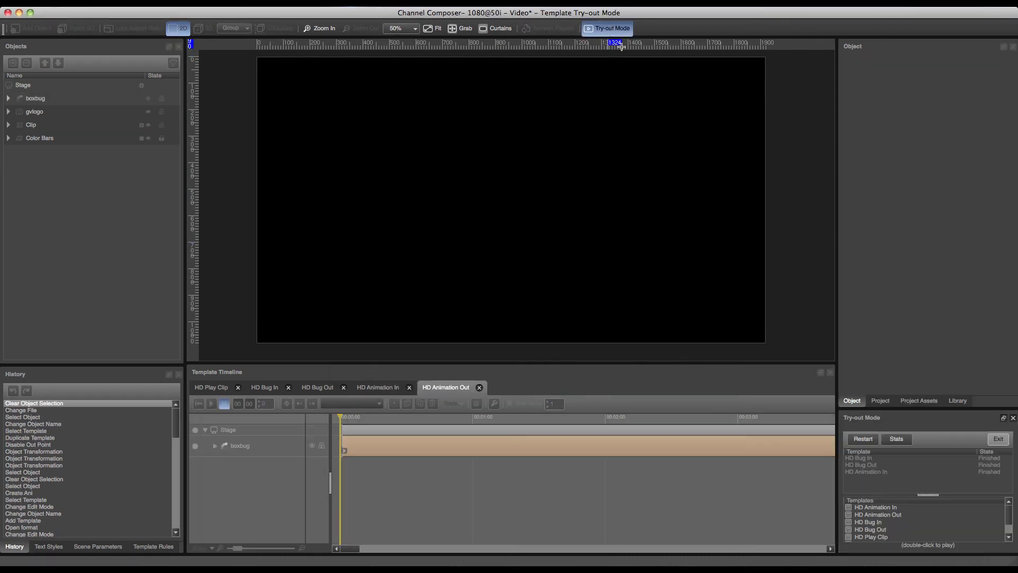
double_click(899, 508)
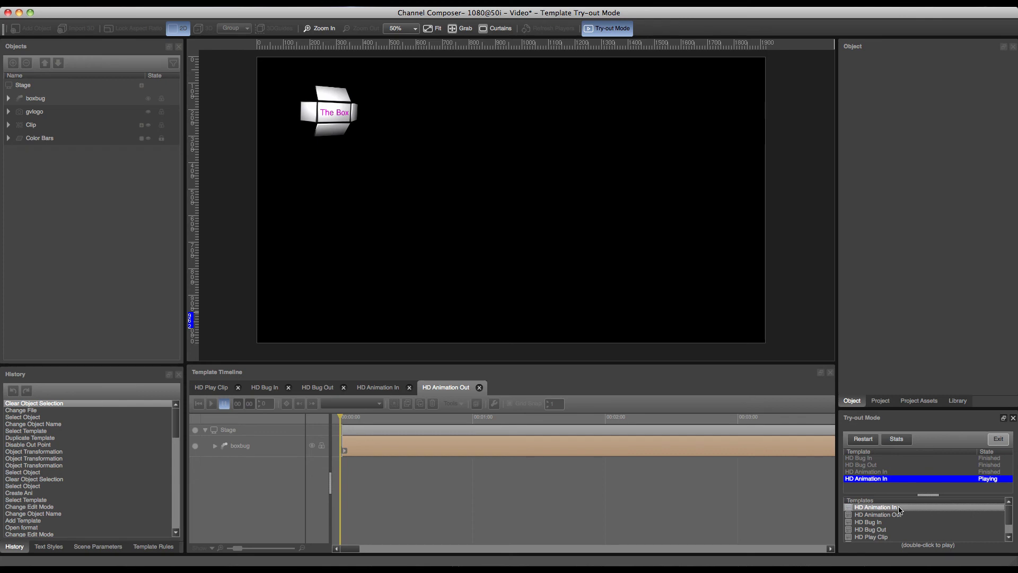
double_click(901, 515)
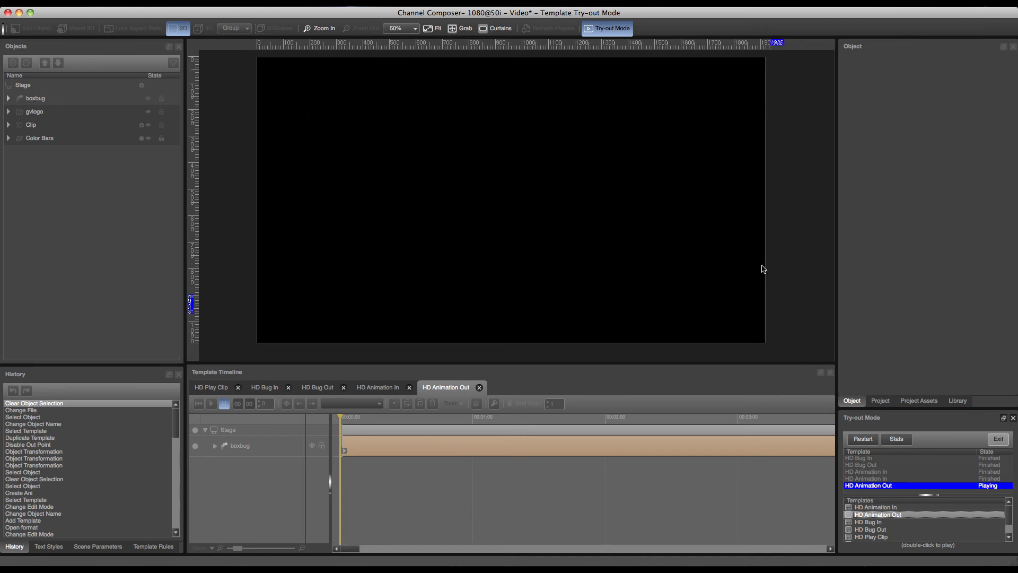
Exit try-out and set the boxbug bar's out point at about 00:04:06
left_click(607, 28)
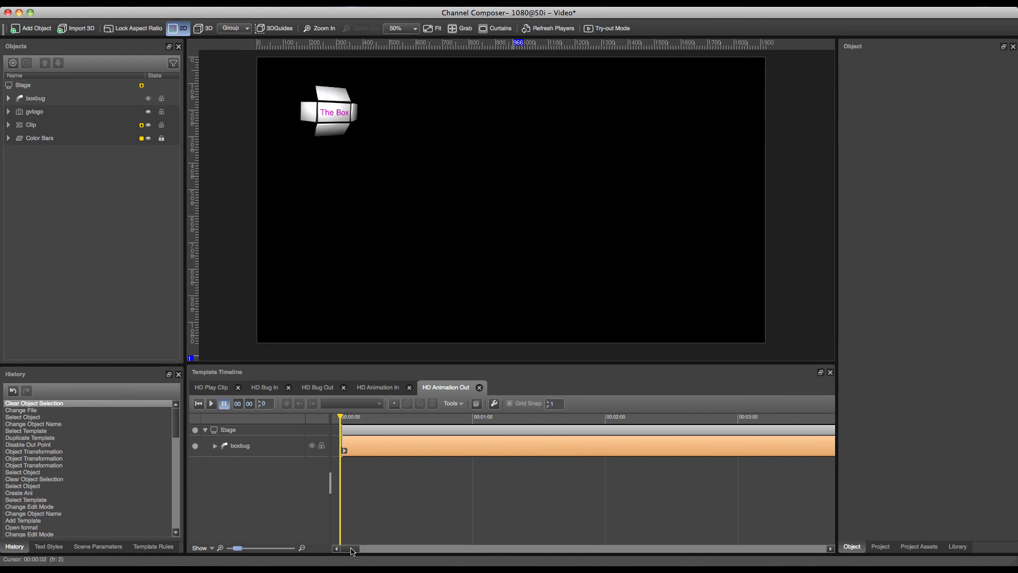
left_click_drag(352, 551, 368, 548)
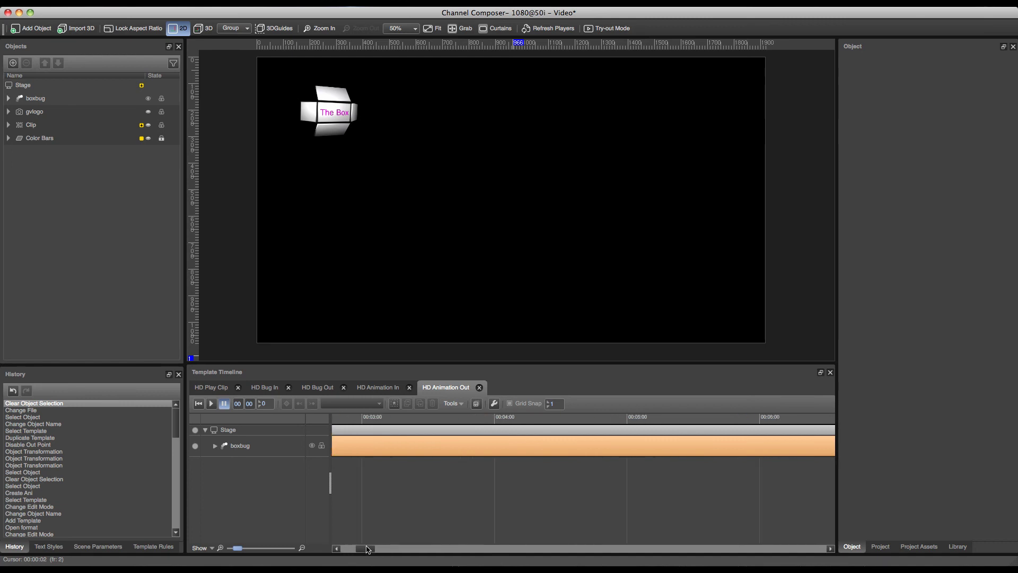
right_click(500, 442)
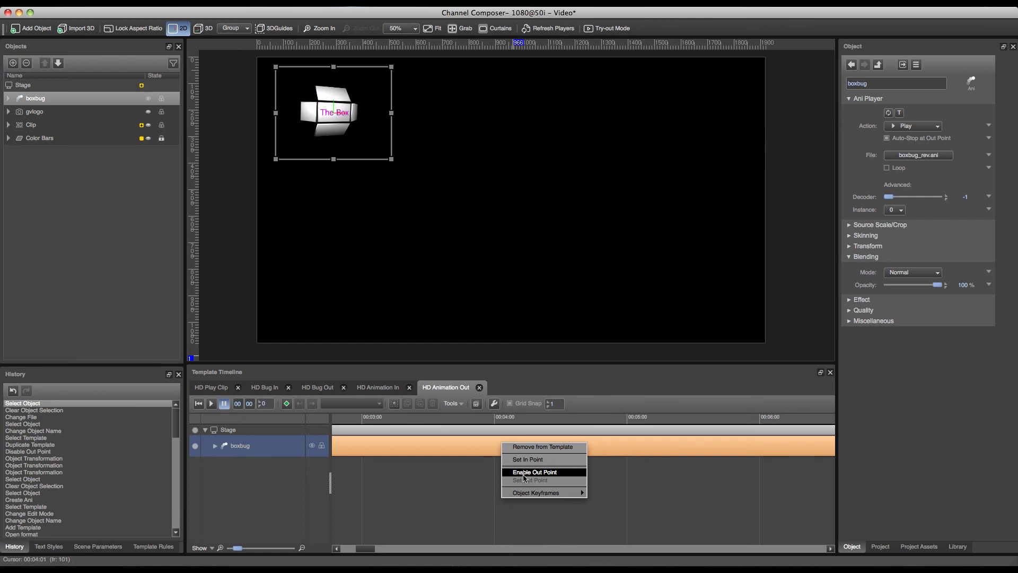
left_click(523, 475)
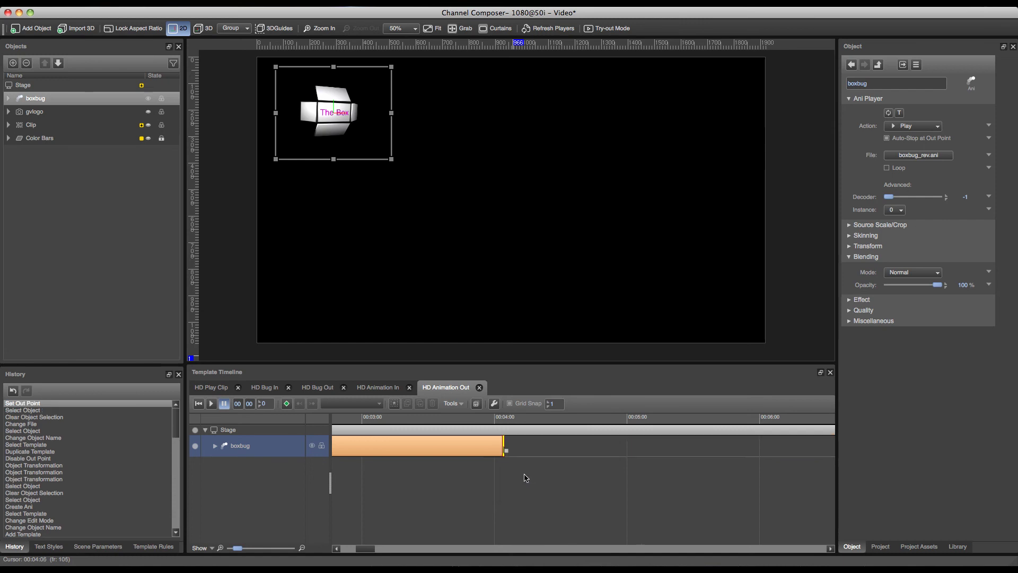
scroll(825, 480, "left", 10)
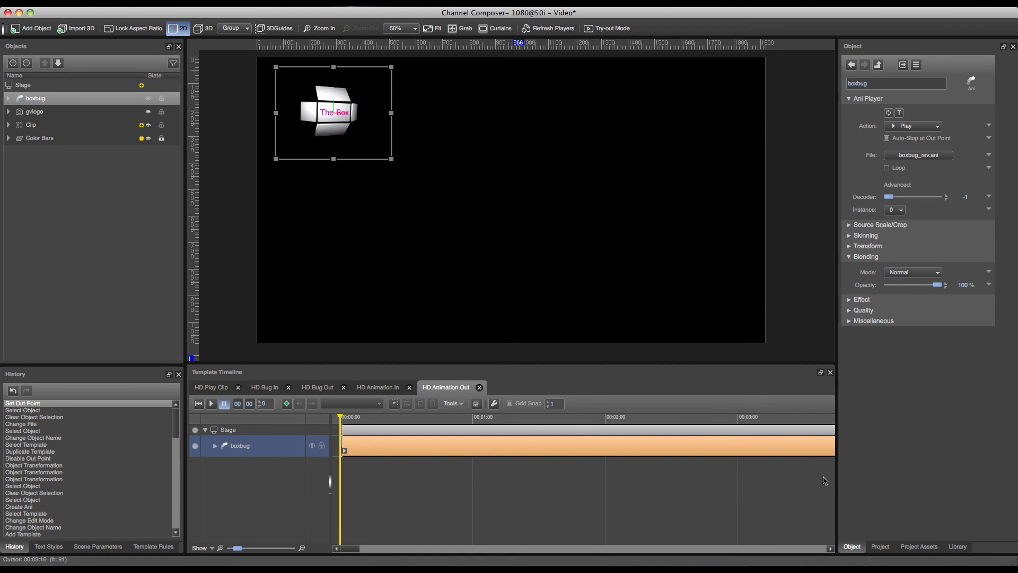
Add a new format in the Project tab, name it 'ANI', and open its format timeline
left_click(884, 545)
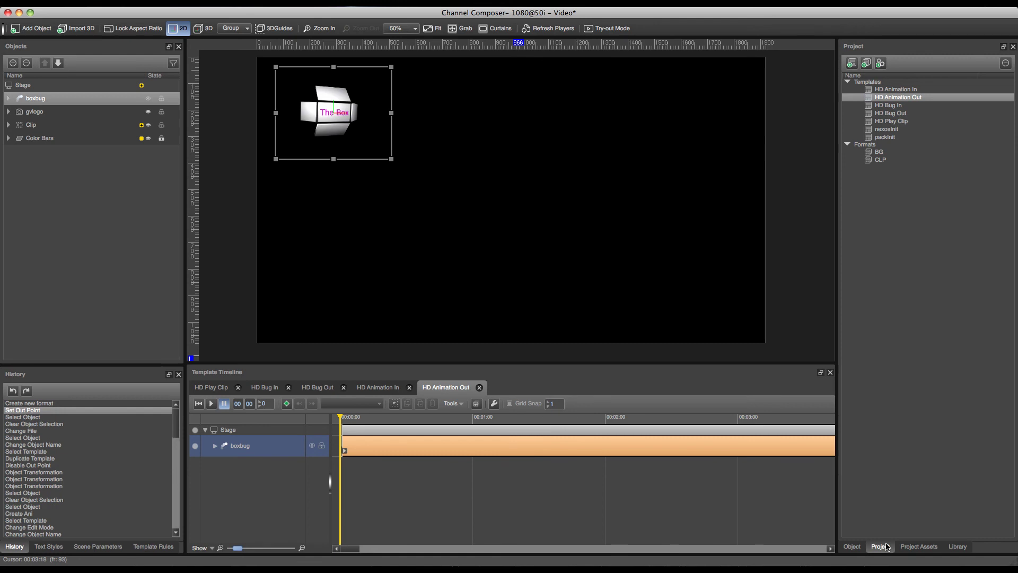
left_click(866, 63)
double_click(884, 168)
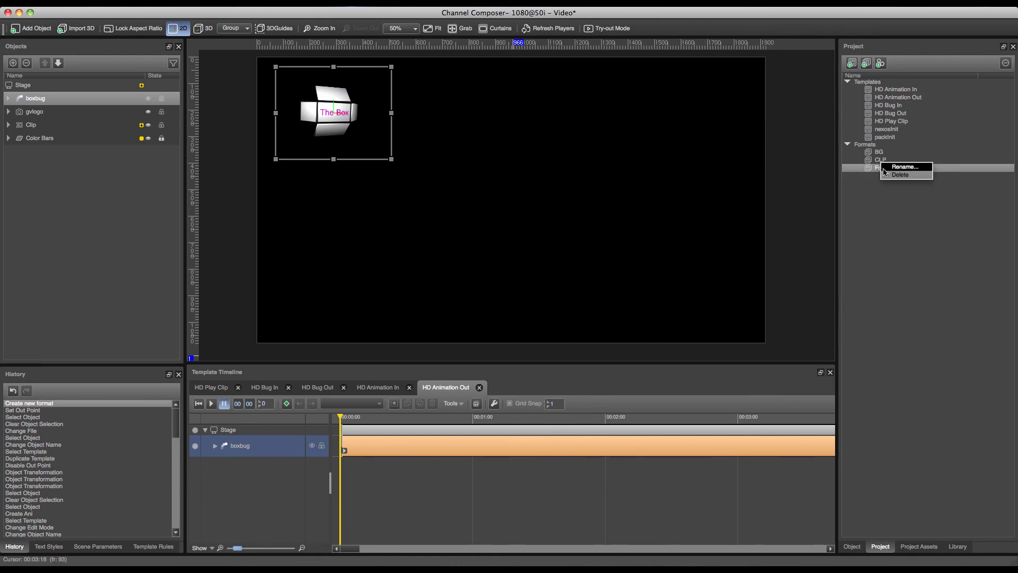
type("AN")
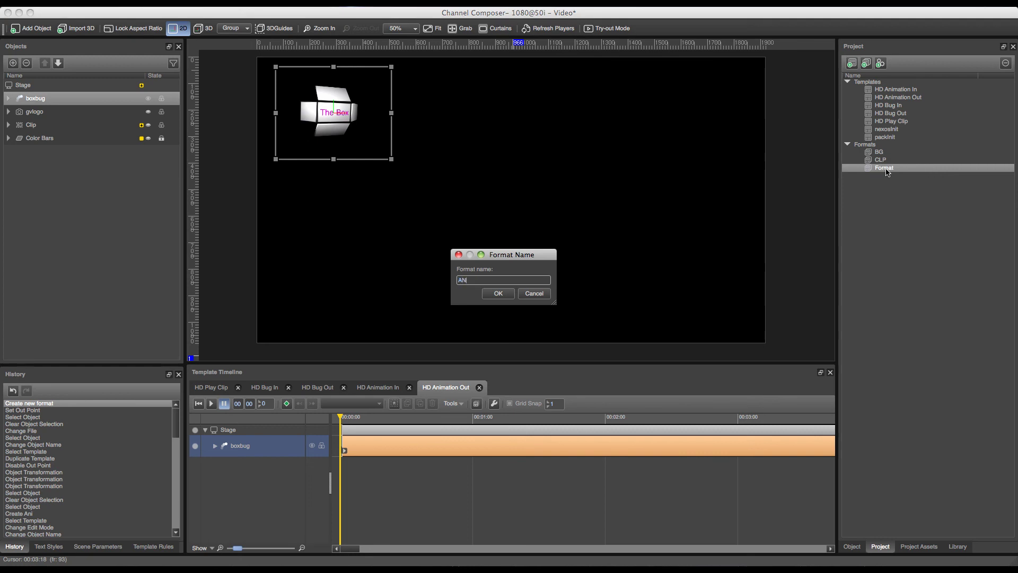
type("I")
key("Return")
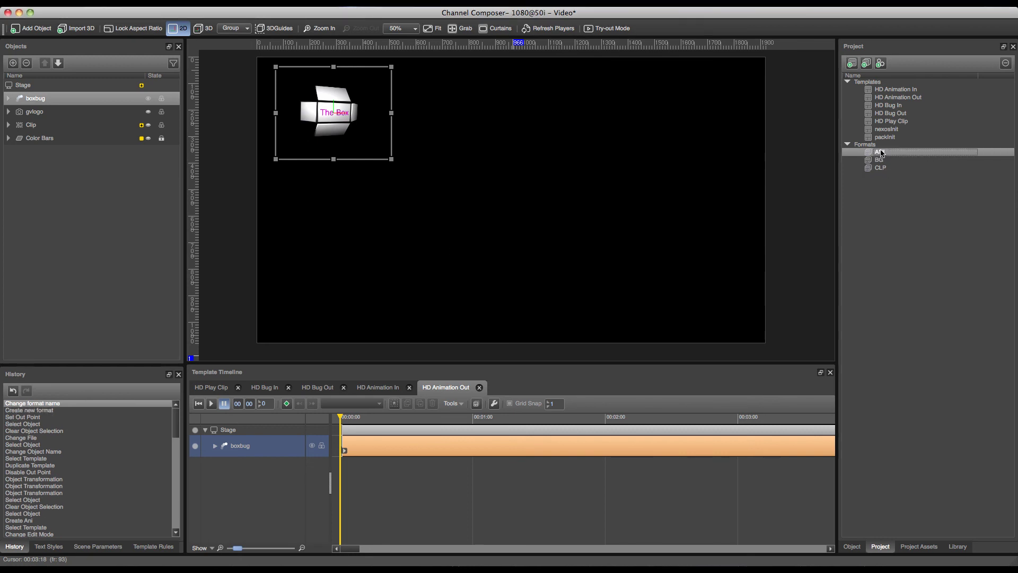
double_click(882, 151)
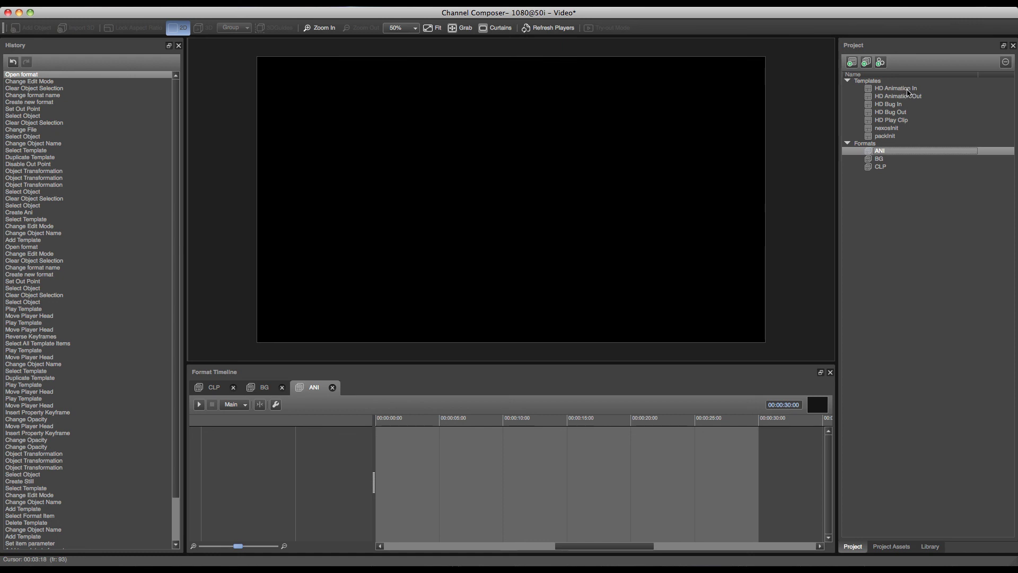
Add the HD Animation In and HD Animation Out templates to the ANI format timeline
left_click_drag(907, 90, 272, 462)
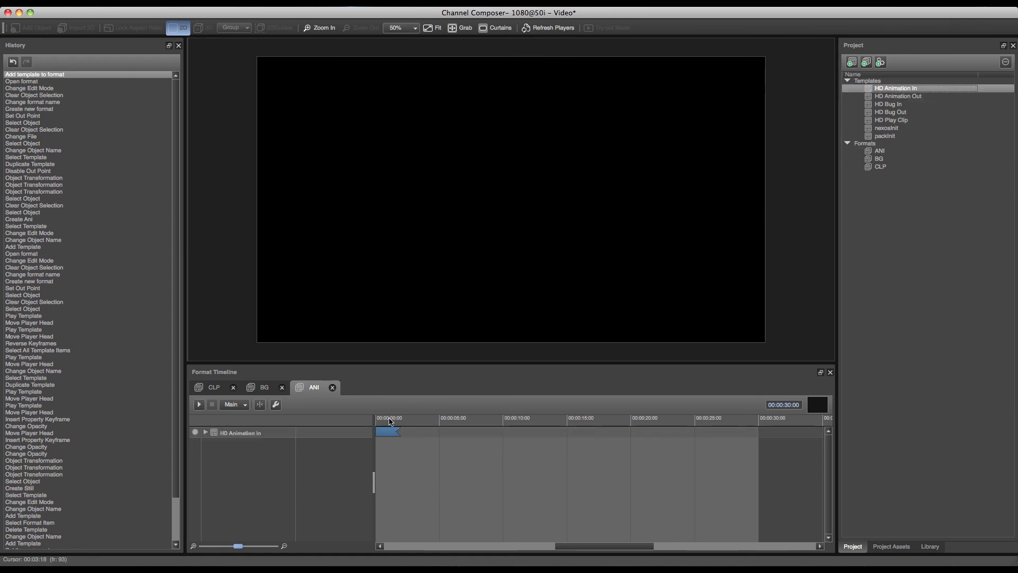
left_click(900, 98)
left_click_drag(900, 100, 253, 458)
Time HD Animation Out From end with a -00:00:04:00 offset
left_click(208, 443)
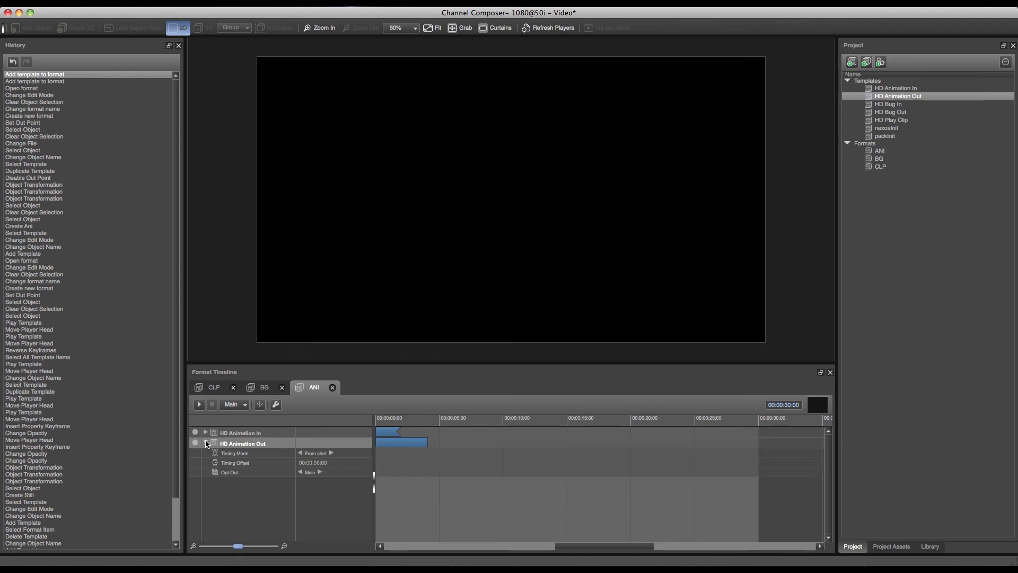
left_click(331, 453)
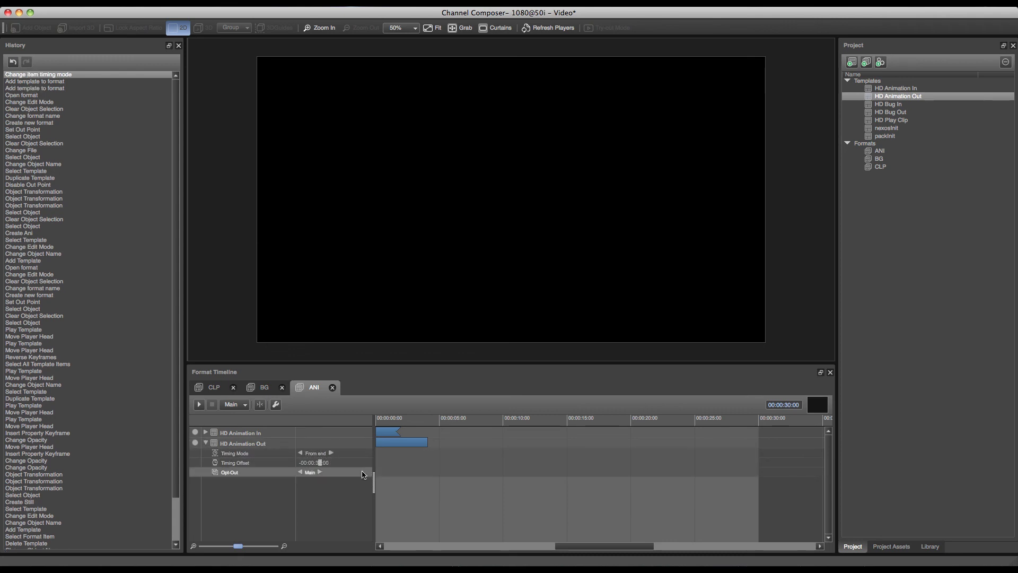
key("Left")
type("04")
key("Return")
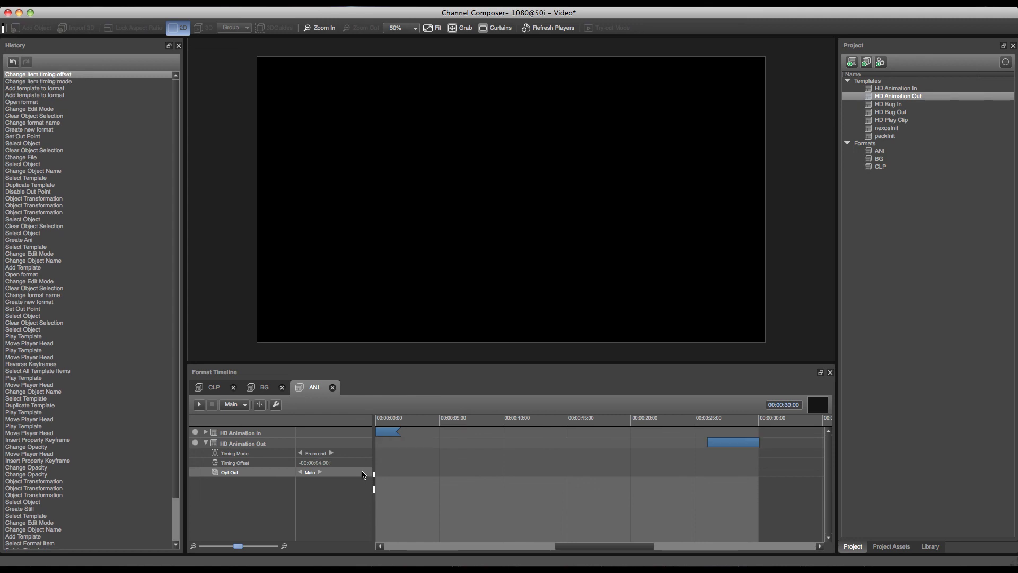